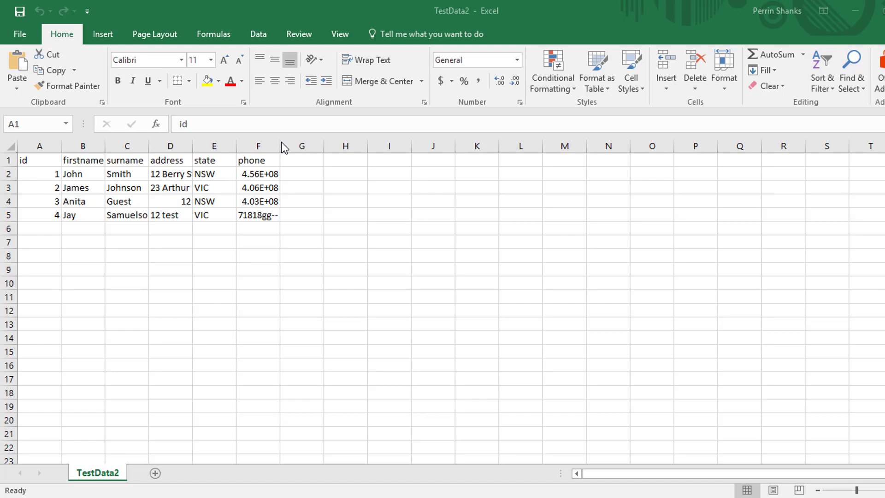
- Save the TestData2 workbook to the Desktop in CSV (Comma delimited) format, replacing the existing file
left_click(20, 34)
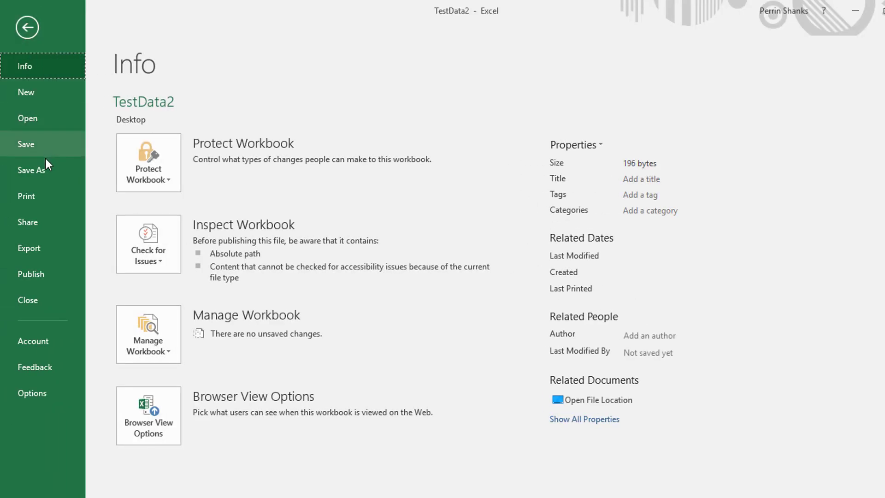
left_click(37, 175)
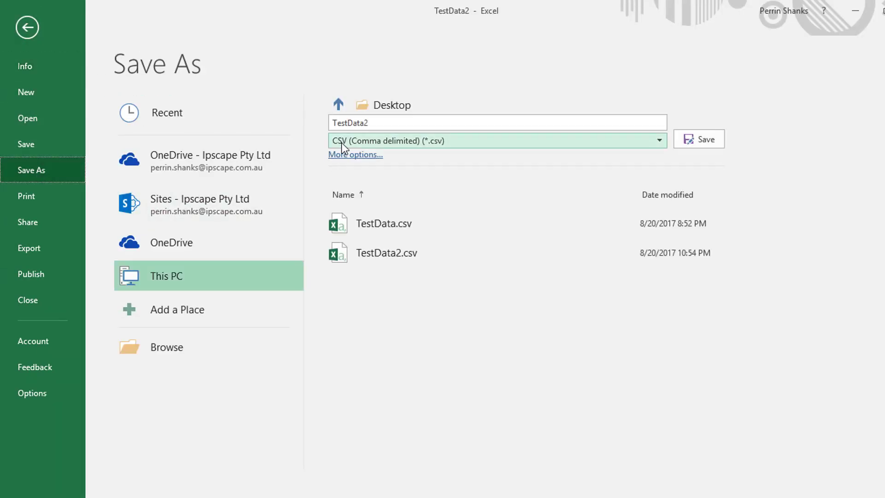
left_click(662, 139)
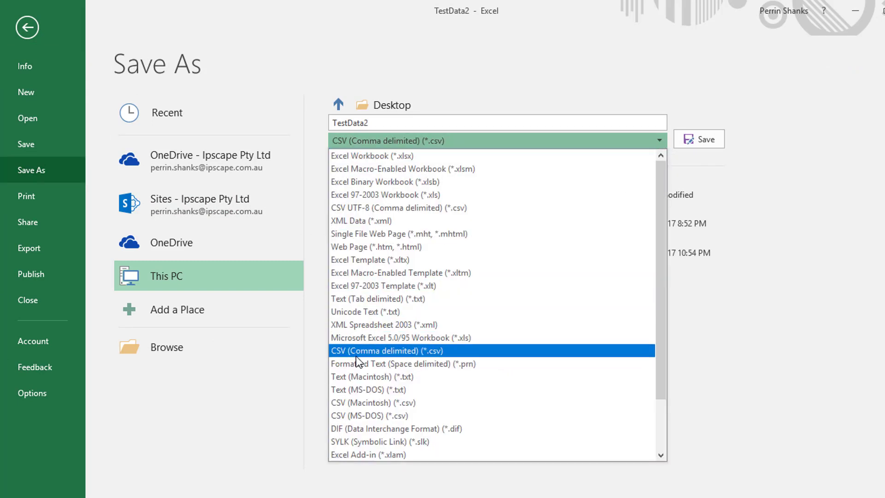
left_click(419, 350)
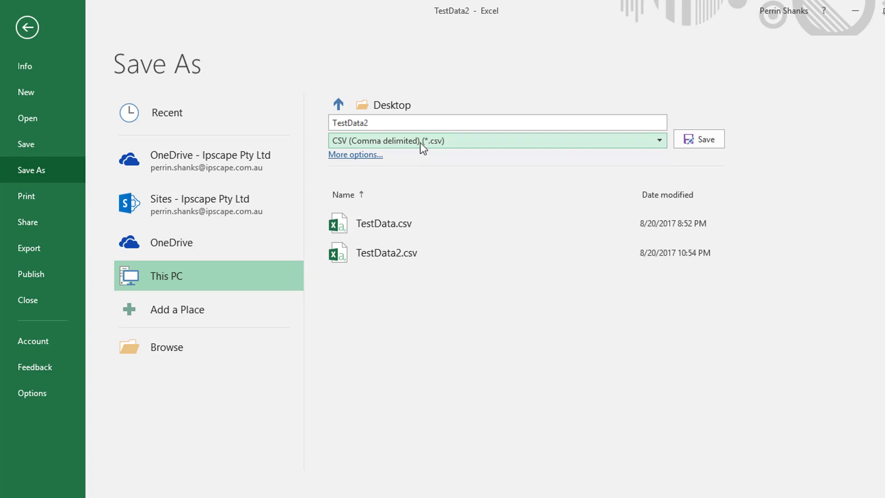
left_click(712, 139)
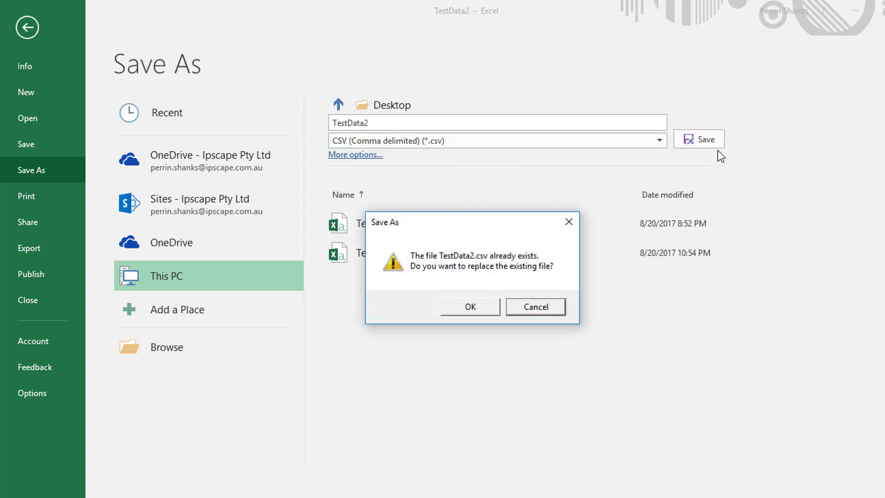
left_click(481, 312)
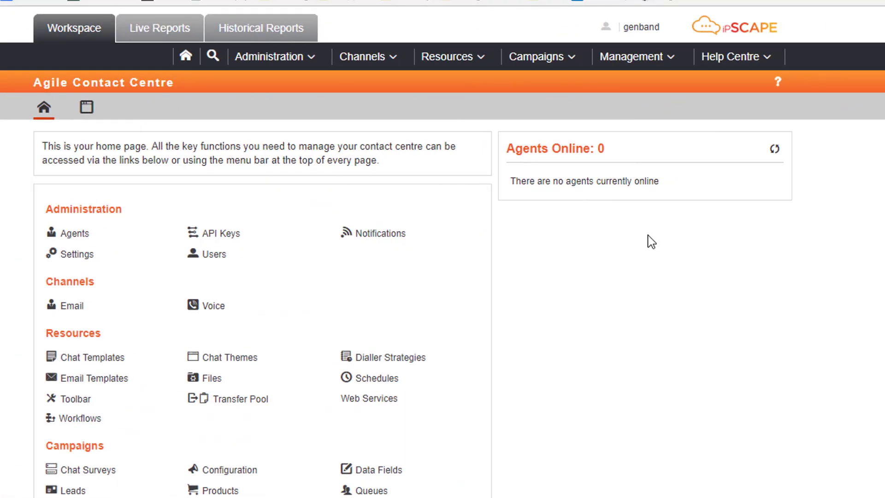
- Switch to the ipSCAPE workspace and open the lead import page for Outbound Campaign
left_click(559, 59)
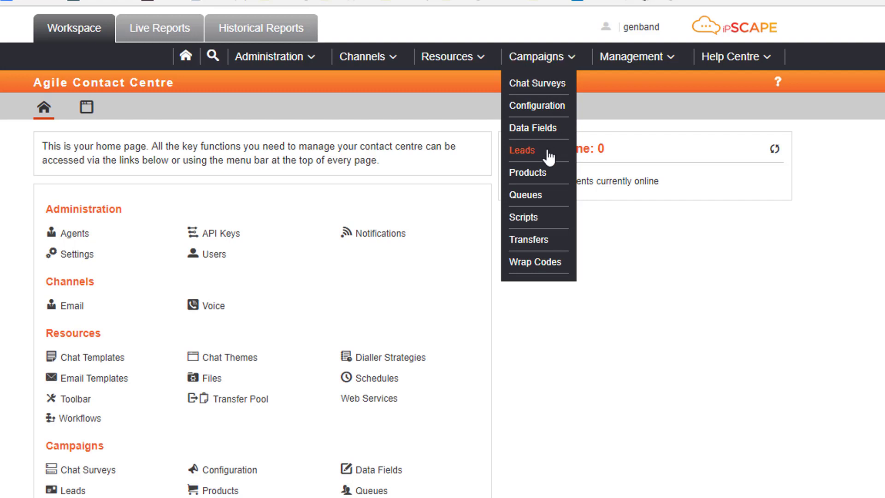
left_click(533, 154)
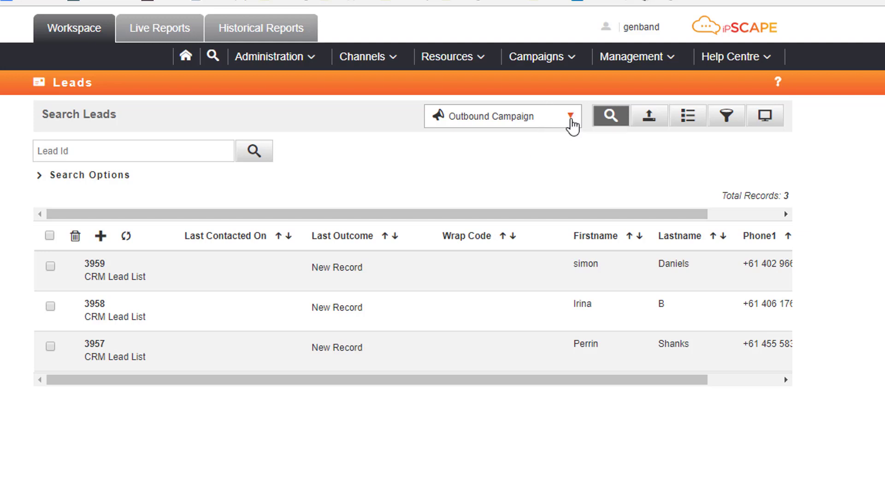
left_click(573, 118)
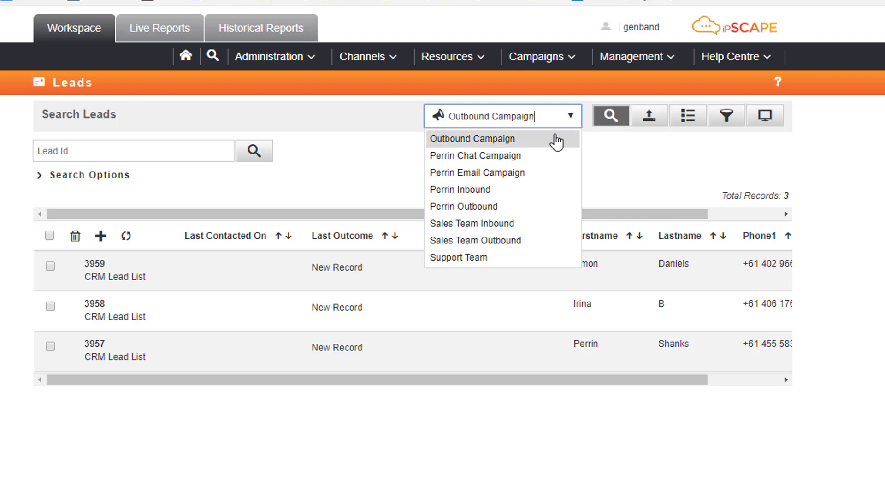
left_click(549, 143)
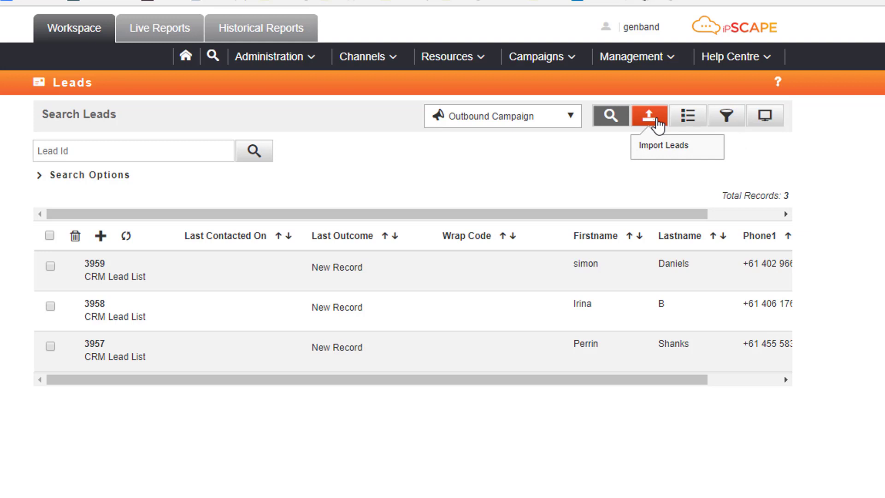
left_click(657, 120)
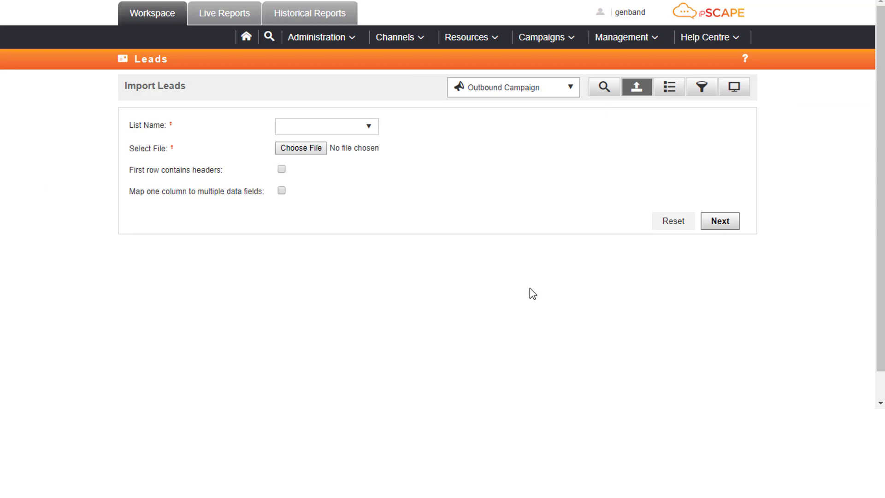
- Name the lead list New Purchased Leads and check the existing list names
left_click(302, 126)
type("New Pu")
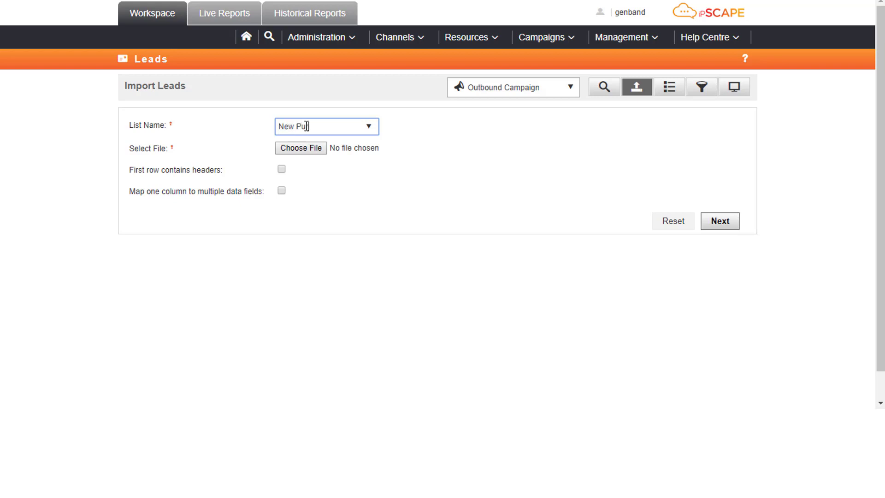
type("rchased Leads")
left_click(369, 127)
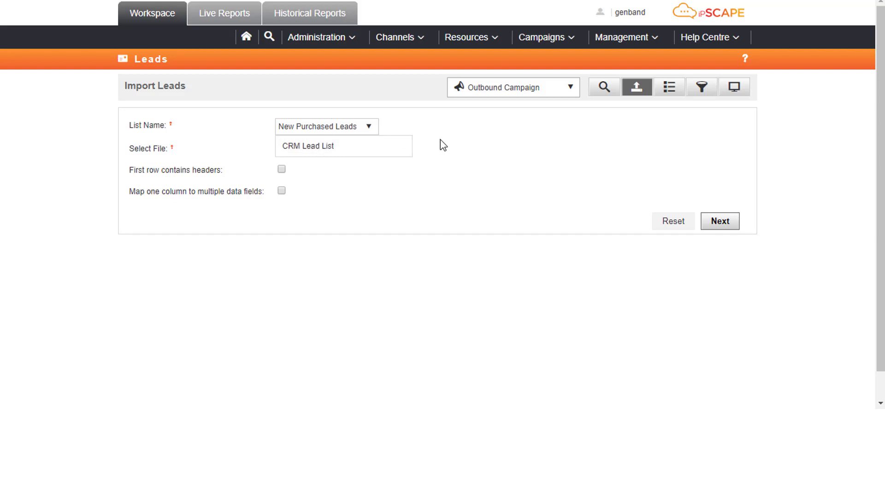
left_click(453, 131)
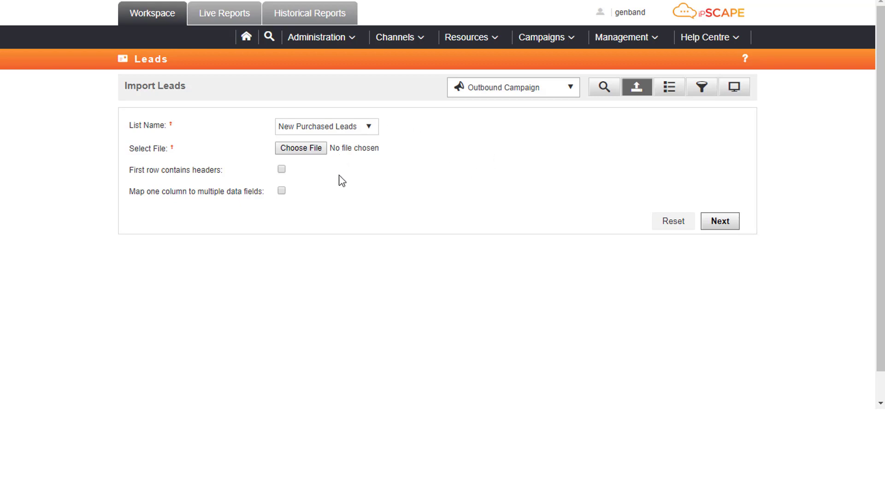
- Choose TestData2.csv as the import file, mark its first row as headers, and continue to the import preview
left_click(312, 154)
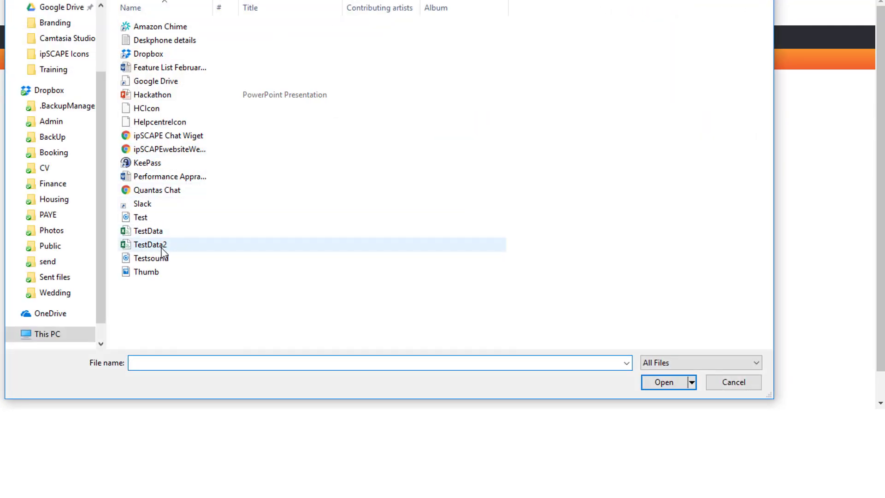
left_click(156, 245)
left_click(665, 381)
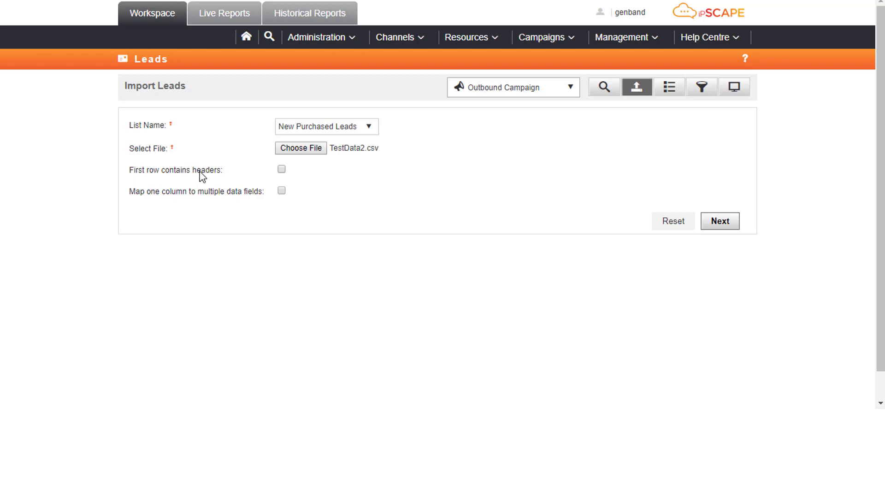
left_click(282, 169)
left_click(729, 225)
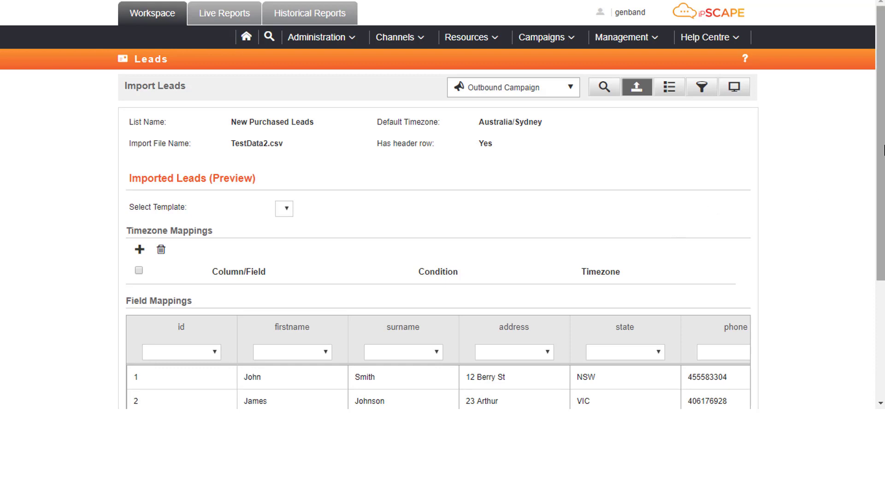
- Map the id column to customer_key, firstname to Firstname, surname to Lastname, and phone to phone1
left_click_drag(880, 139, 881, 223)
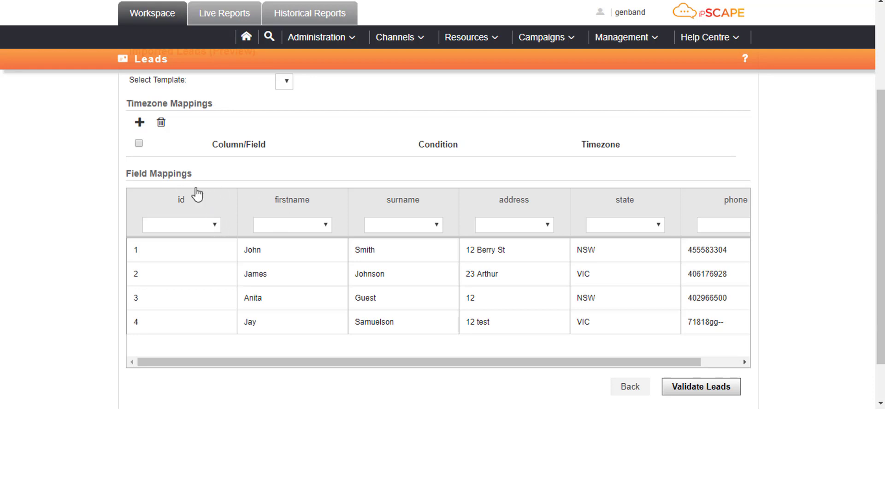
left_click(215, 225)
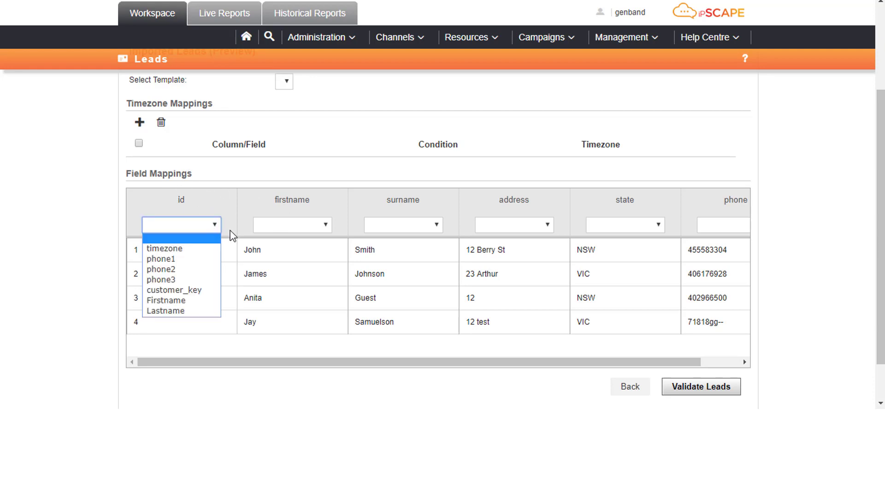
left_click(210, 290)
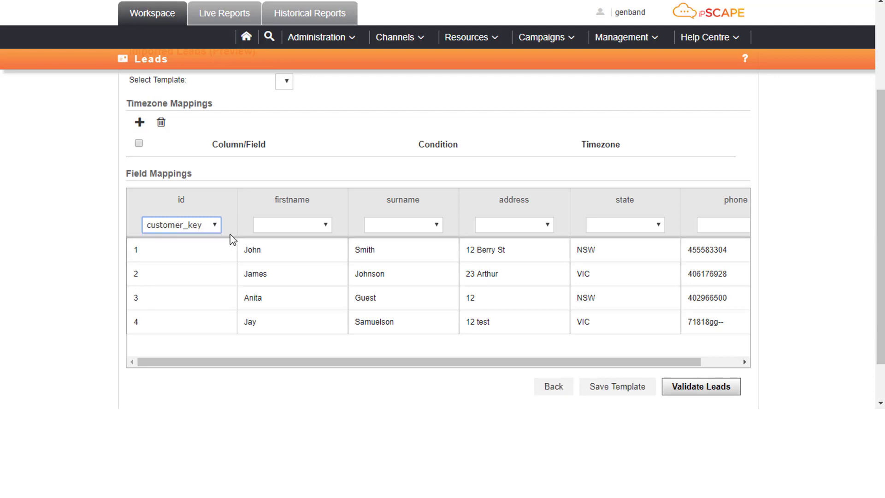
left_click(326, 230)
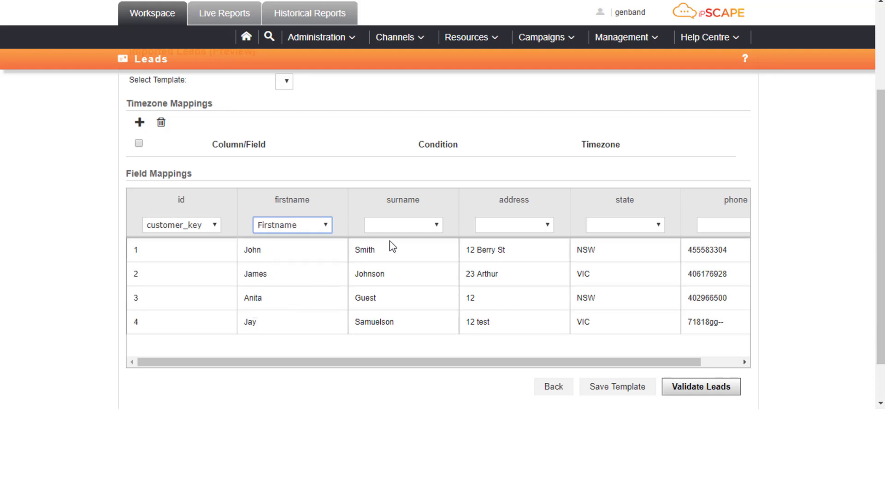
left_click(436, 226)
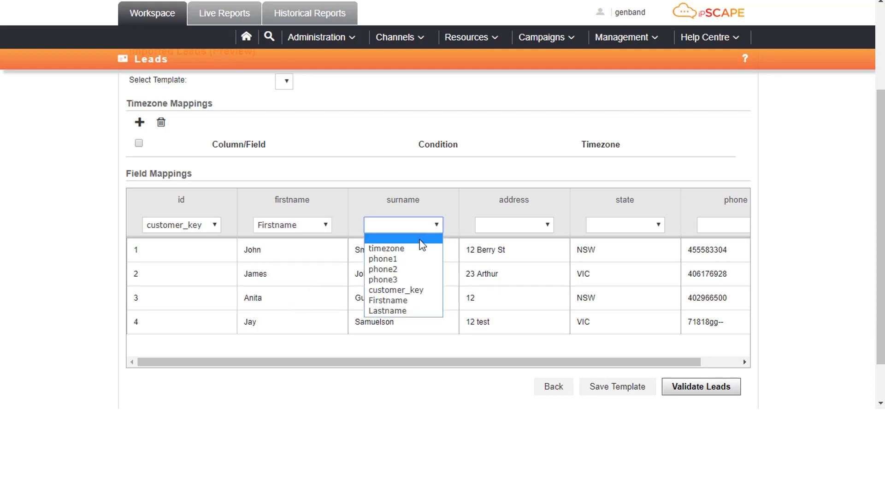
left_click(402, 311)
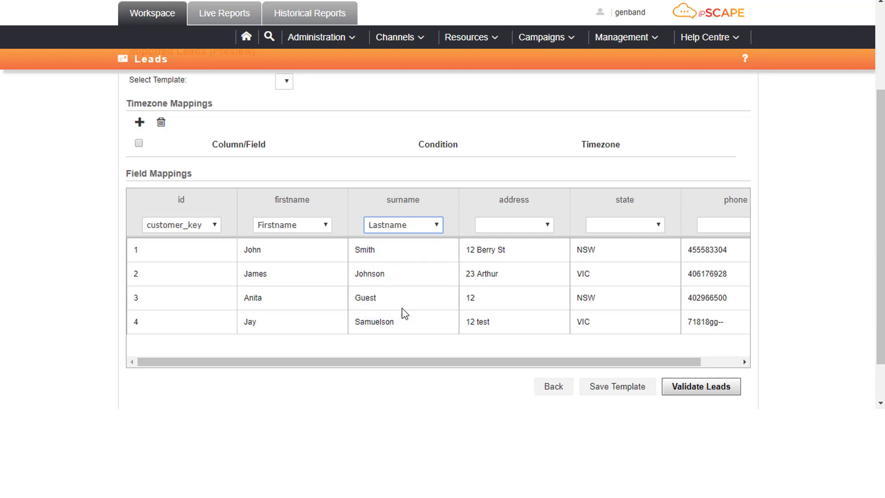
left_click(545, 226)
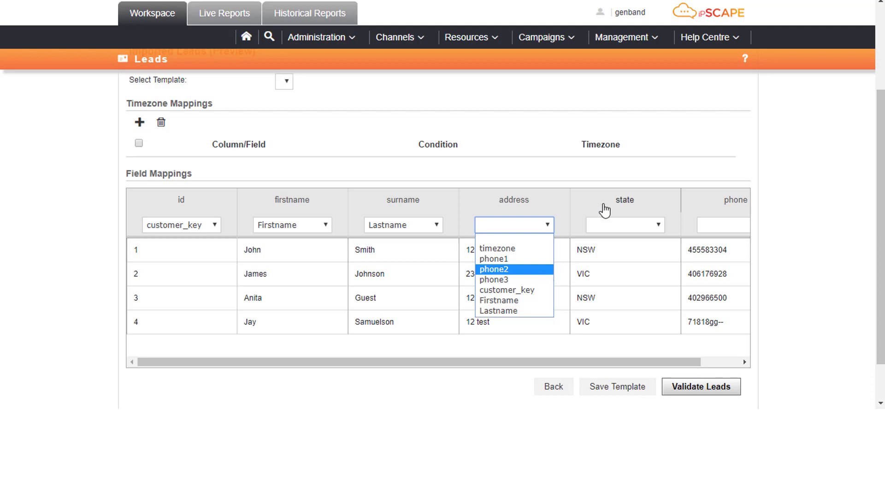
left_click(715, 224)
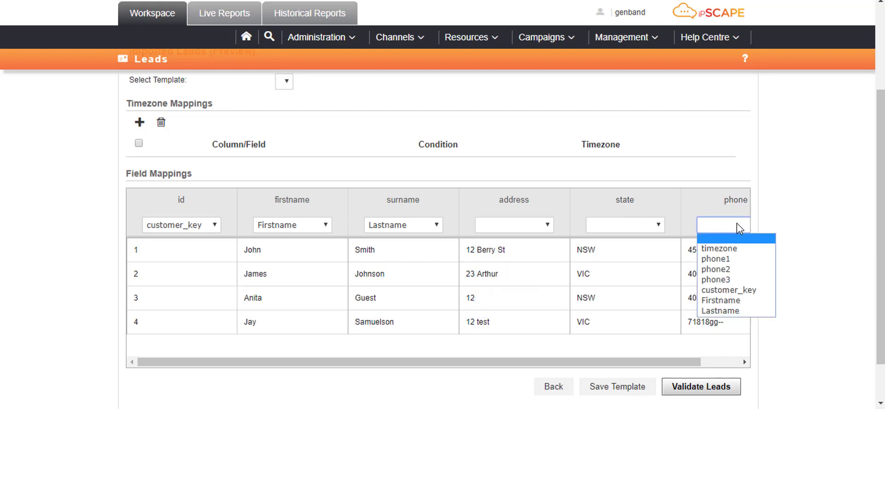
left_click(733, 262)
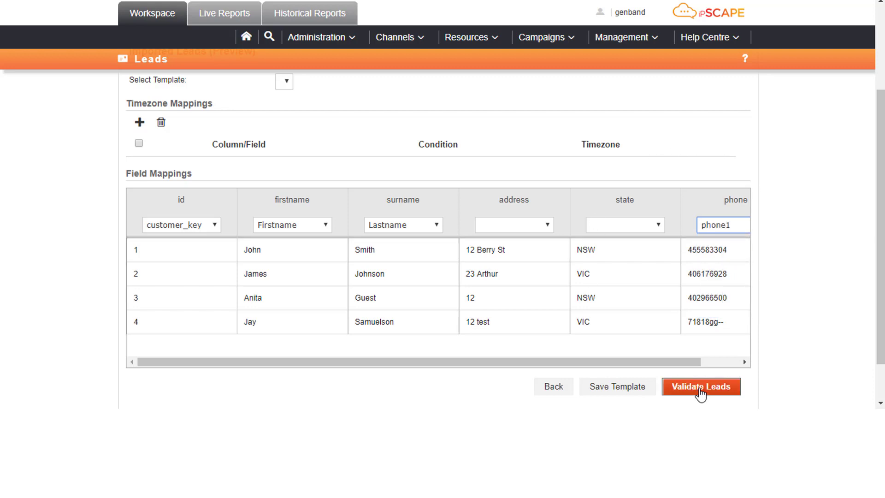
- Save the field mappings as a lead import template named New Leads Template
left_click(639, 392)
left_click(400, 98)
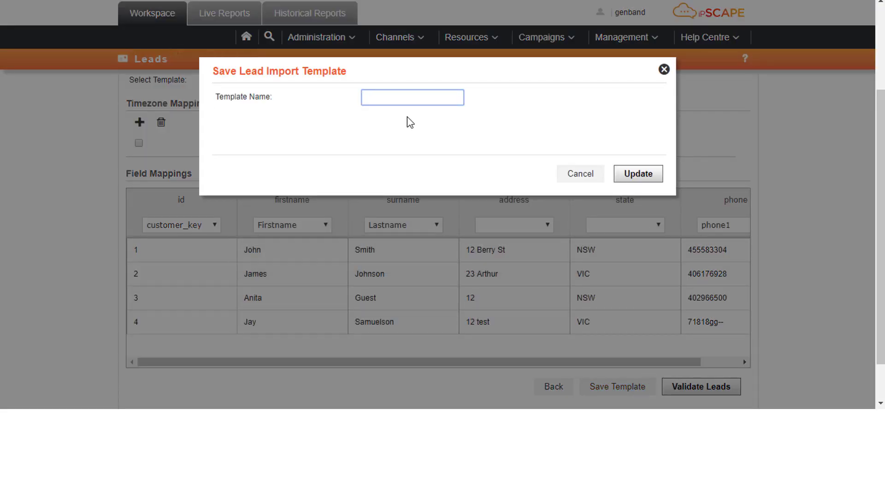
type("New Leads Template")
left_click(641, 178)
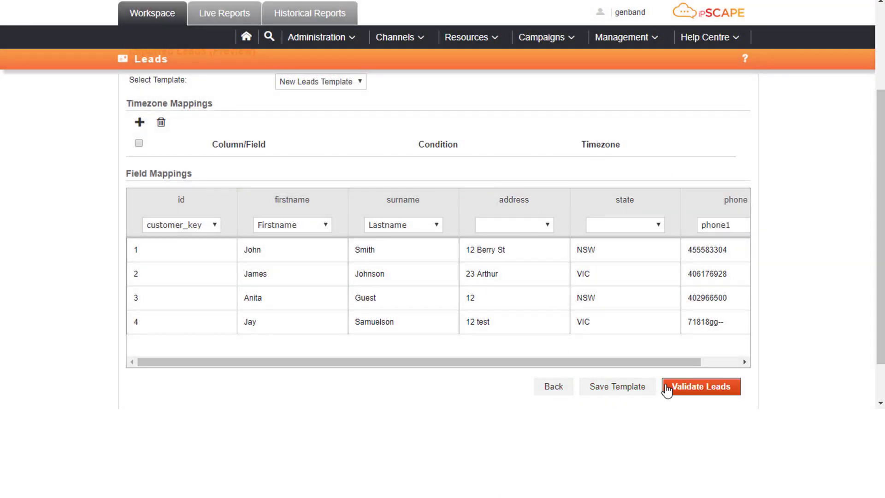
- Validate the mapped leads and review the validation results for each record
left_click(708, 389)
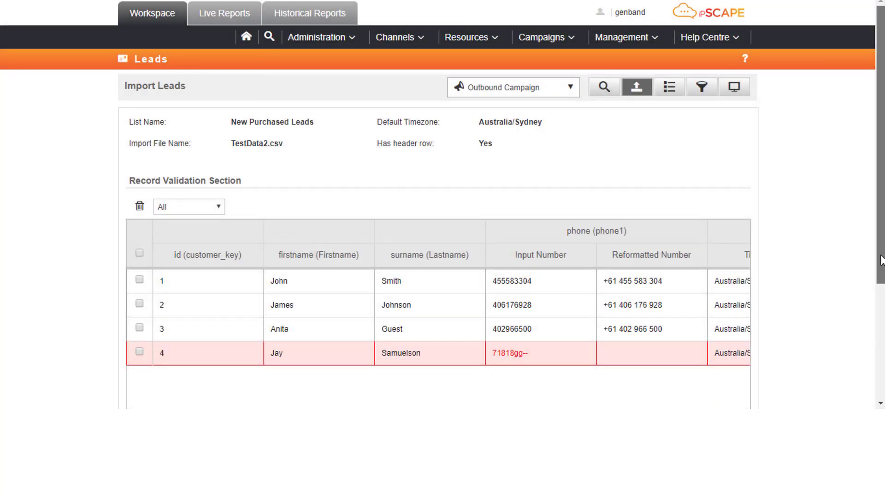
left_click_drag(880, 254, 881, 288)
scroll(438, 230, "down", 2)
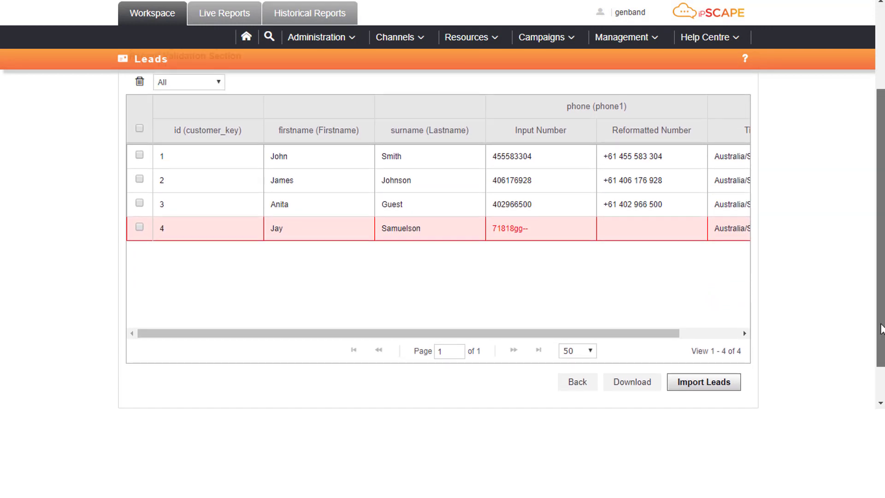
scroll(438, 231, "up", 1)
scroll(583, 272, "down", 1)
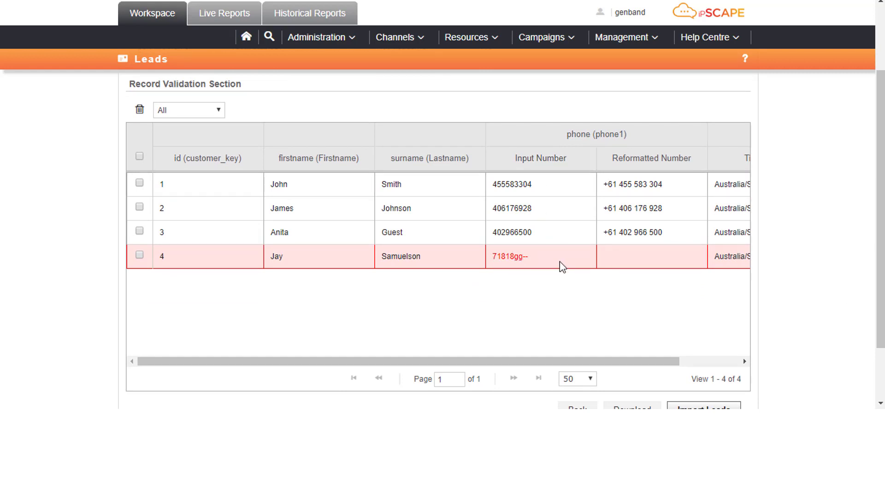
left_click_drag(880, 259, 880, 303)
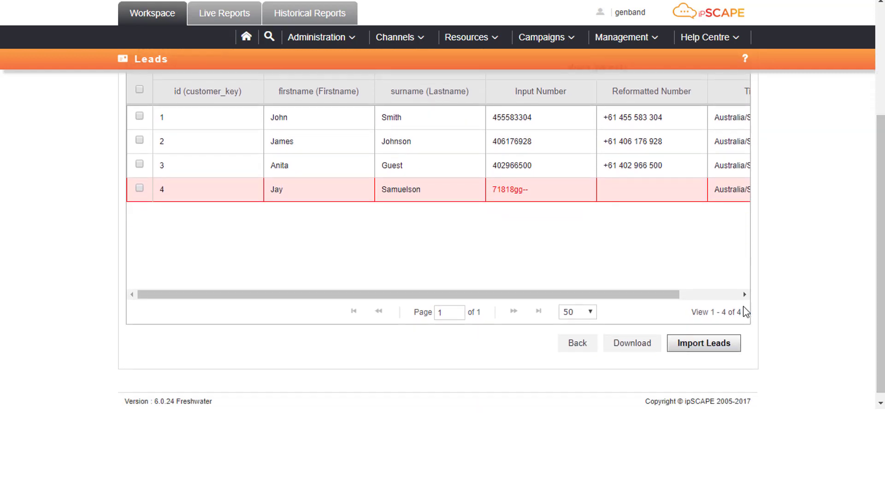
- Import the valid leads with invalid ones excluded, and proceed from the import summary to campaign management
left_click(704, 345)
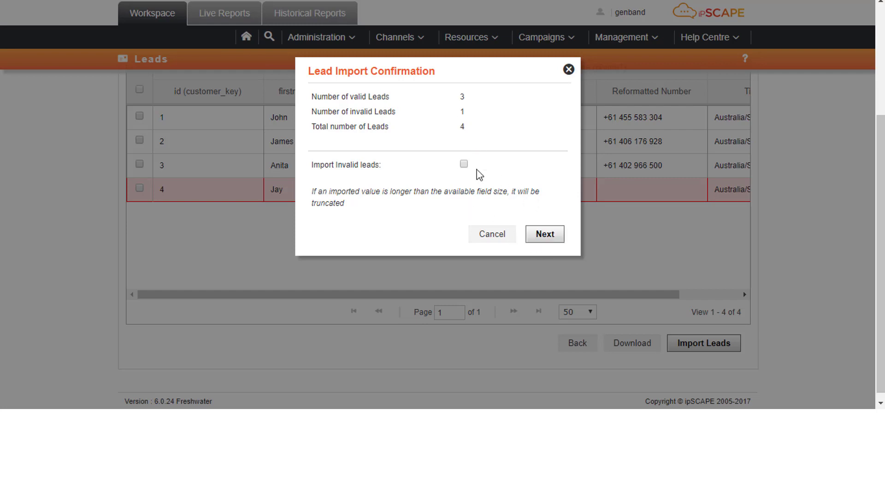
left_click(546, 234)
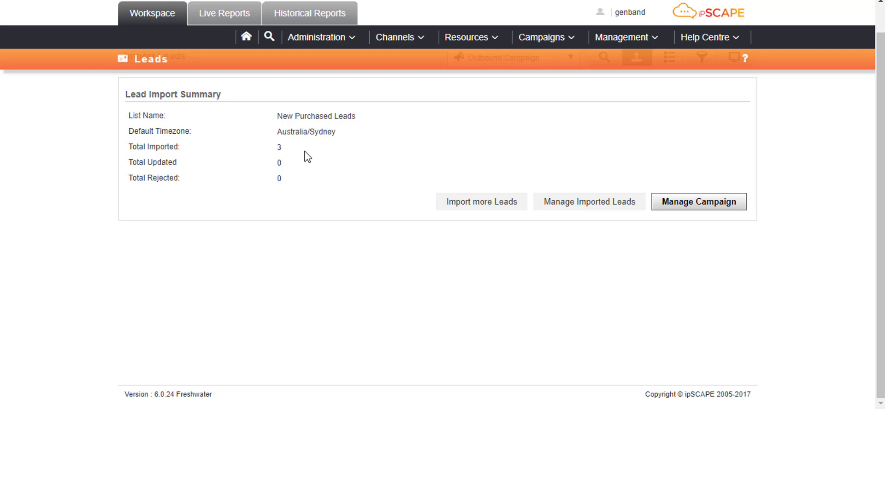
left_click(707, 208)
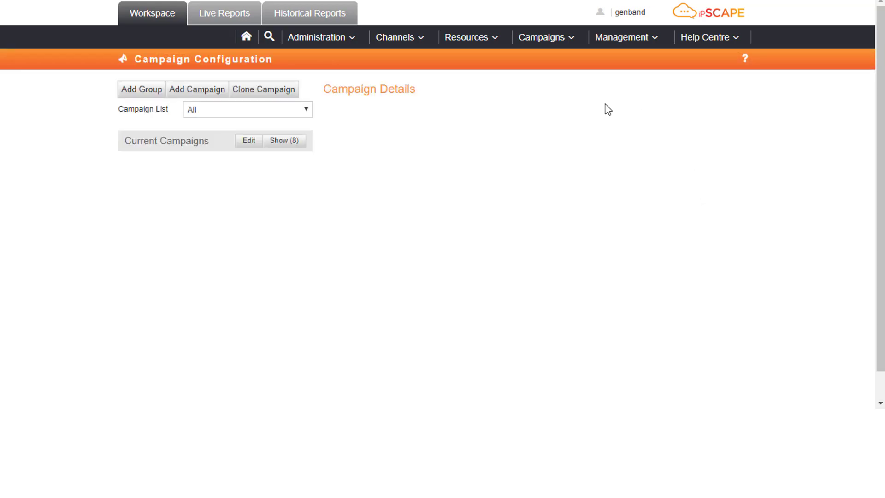
- Open the Outbound Campaign from the Current Campaigns group for editing
left_click(279, 143)
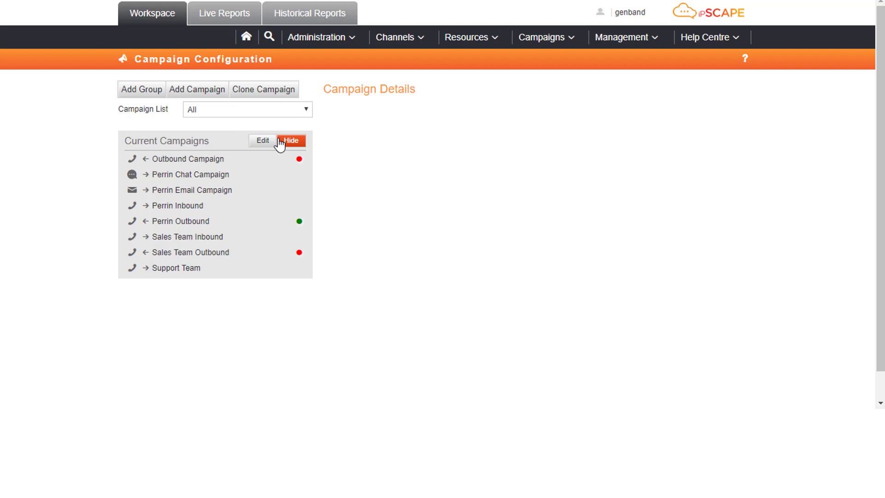
left_click(207, 160)
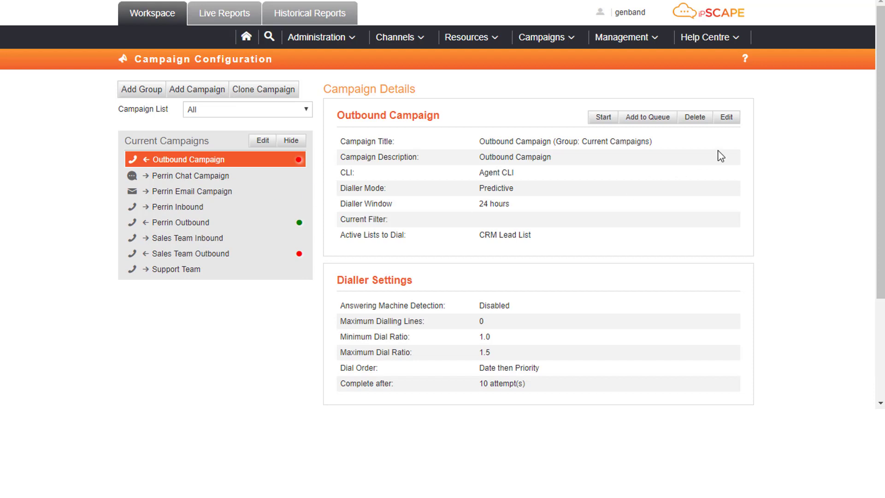
left_click(727, 119)
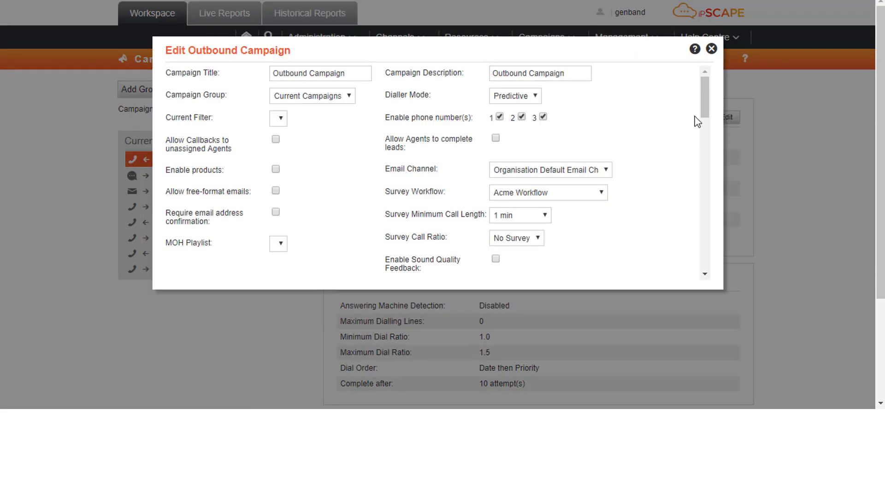
- Add the New Purchased Leads list to the campaign's lists to dial, update the campaign and start it
left_click_drag(705, 109, 743, 264)
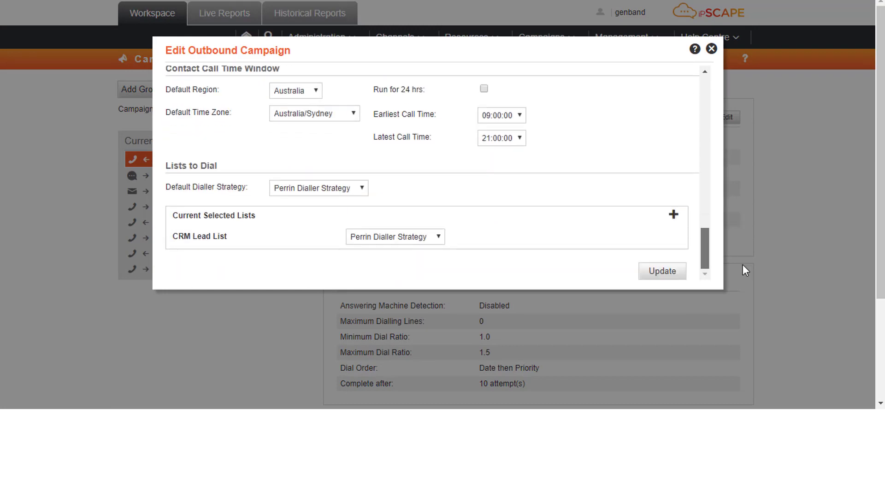
left_click(675, 215)
left_click(262, 244)
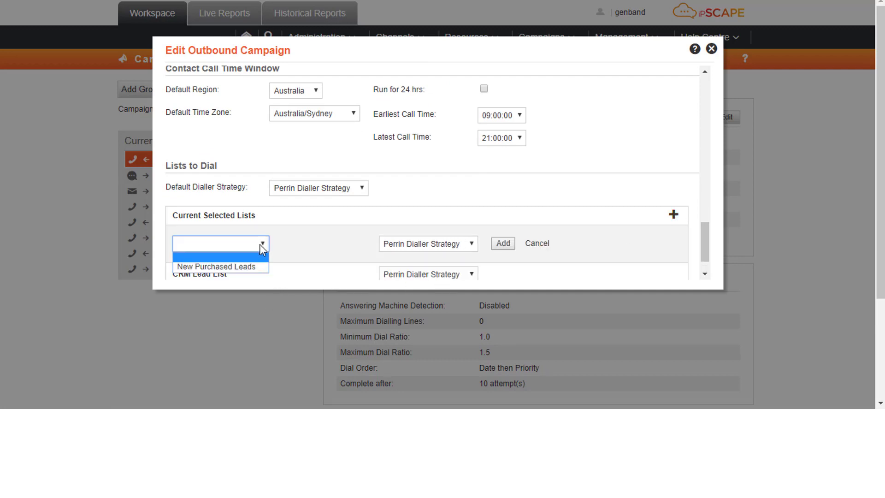
left_click(247, 264)
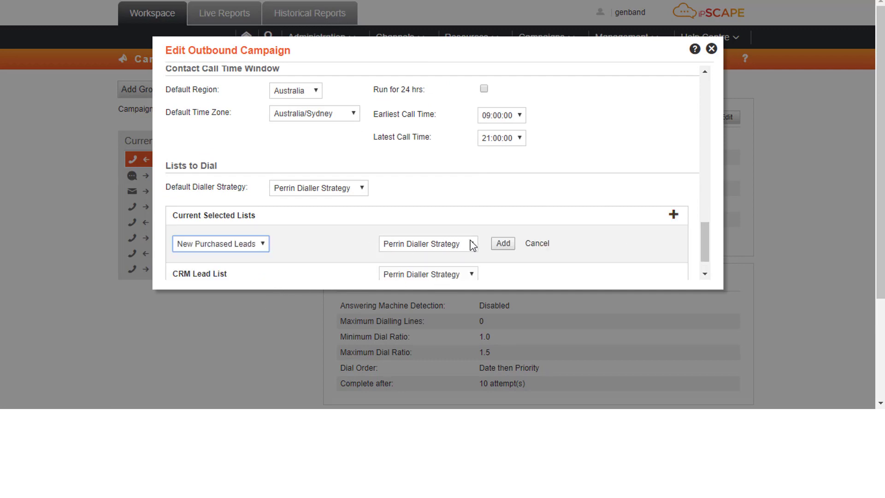
left_click(509, 242)
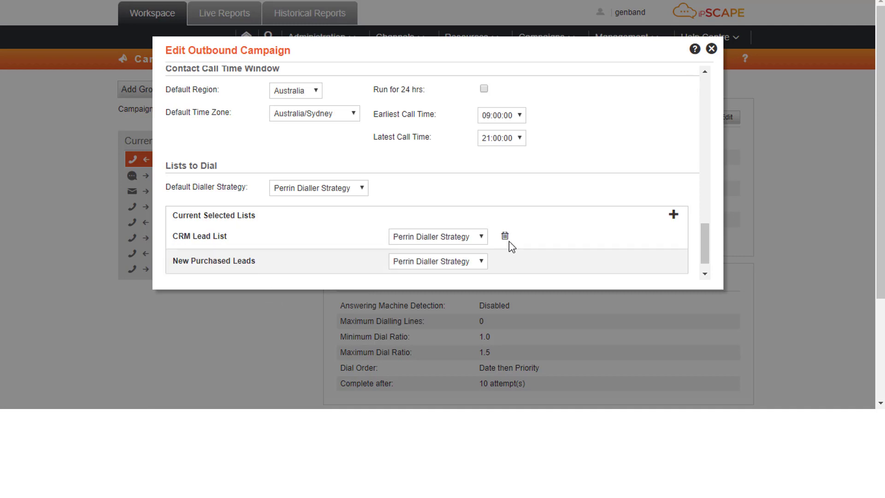
left_click_drag(708, 239, 715, 258)
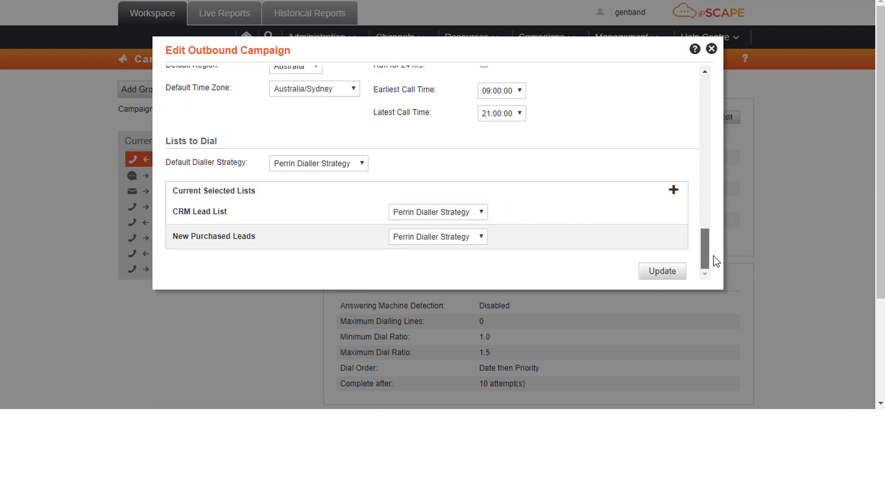
left_click(662, 272)
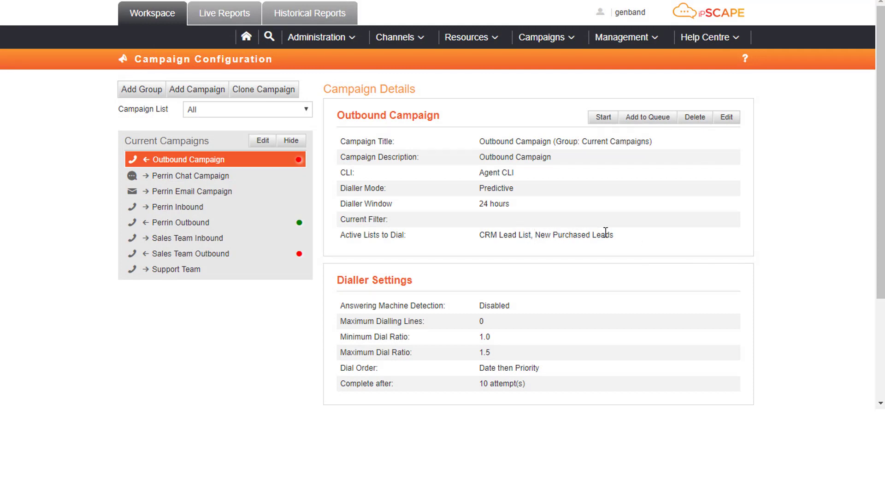
left_click(604, 117)
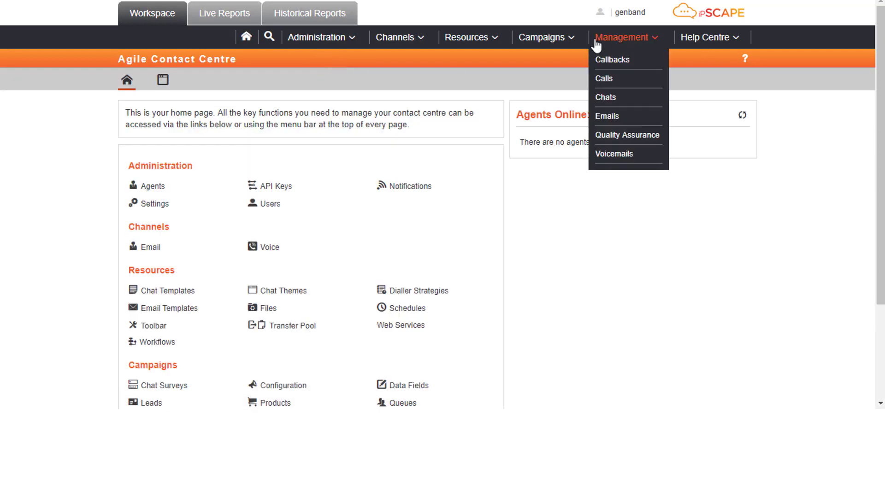
- Open the campaign leads and review the lead records with Outbound Campaign selected
mouse_move(559, 43)
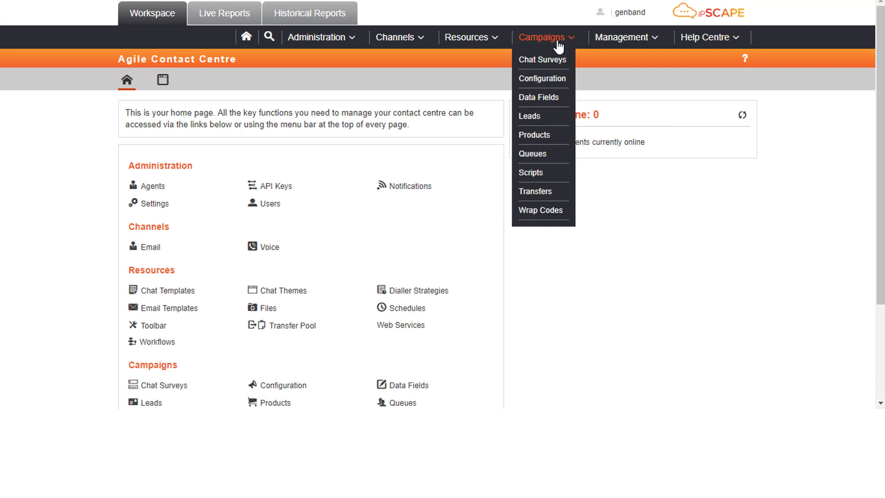
left_click(547, 117)
scroll(350, 290, "down", 2)
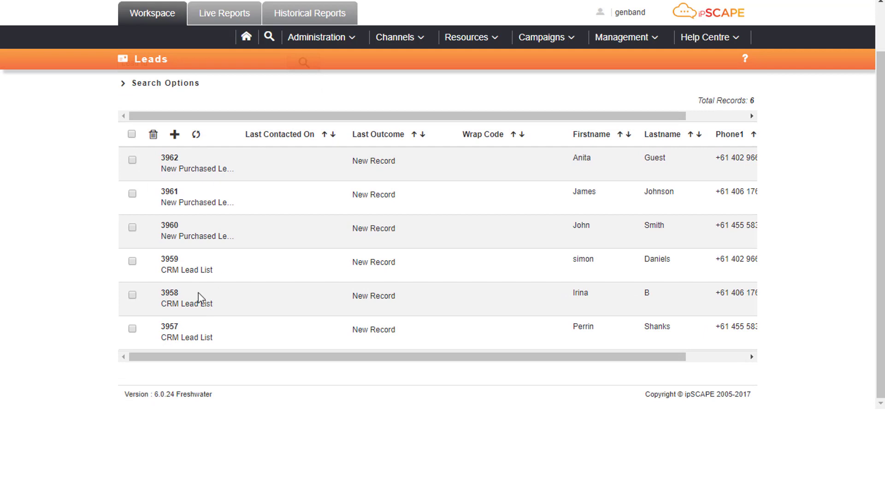
scroll(341, 235, "up", 2)
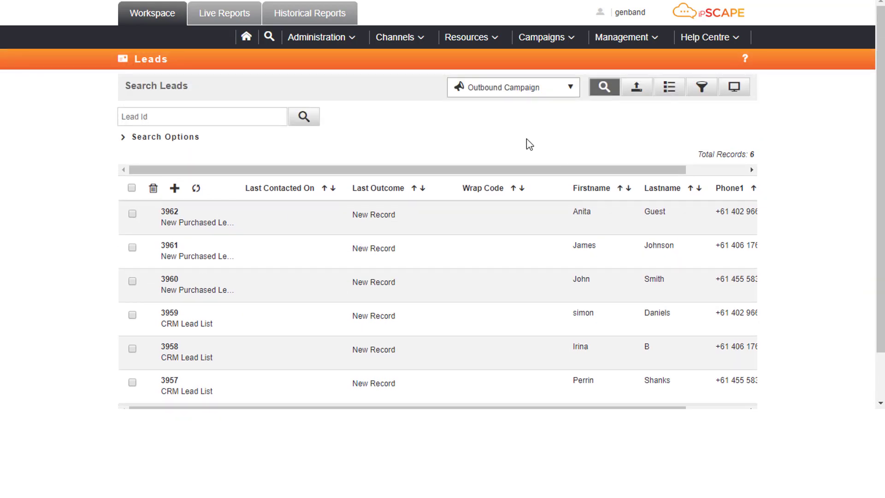
left_click(571, 88)
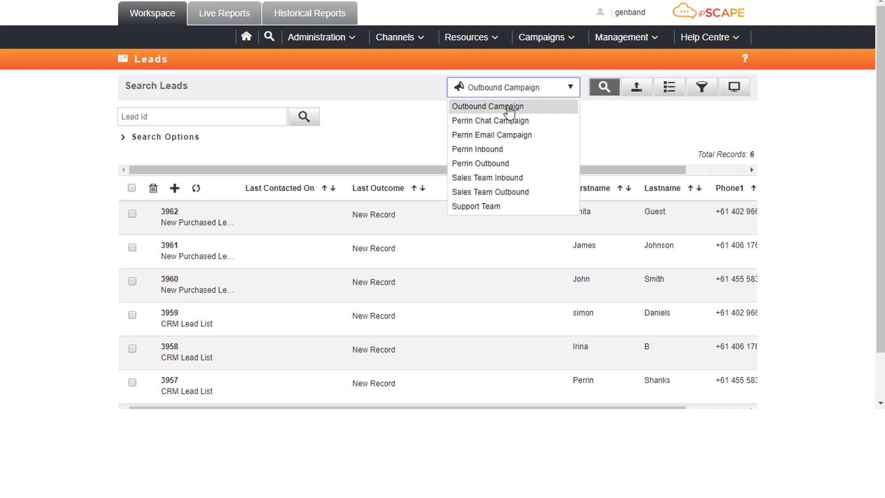
left_click(509, 112)
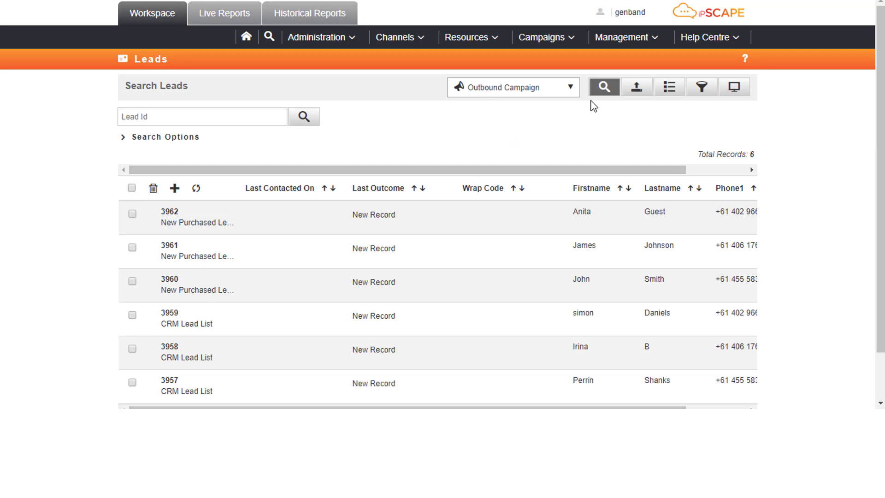
- Set up a lead import into the New Purchased Leads list from TestData.csv, with the first row as headers, and proceed to mapping
left_click(641, 95)
left_click(371, 129)
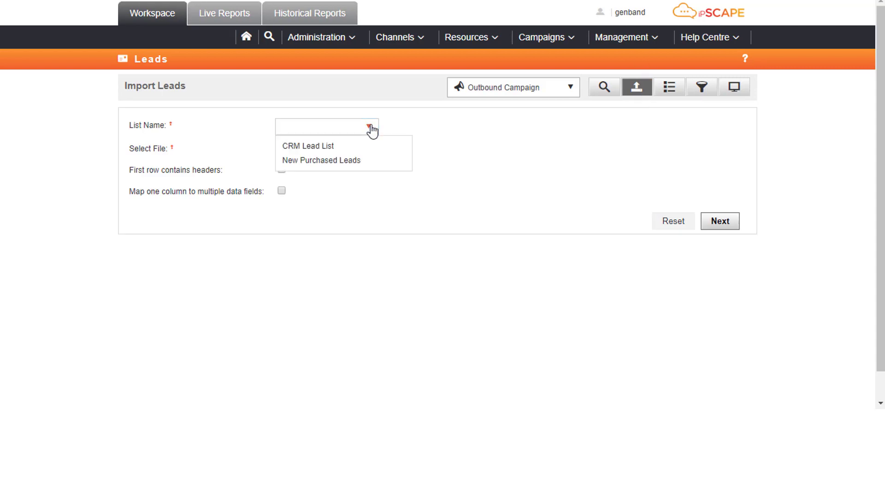
left_click(331, 160)
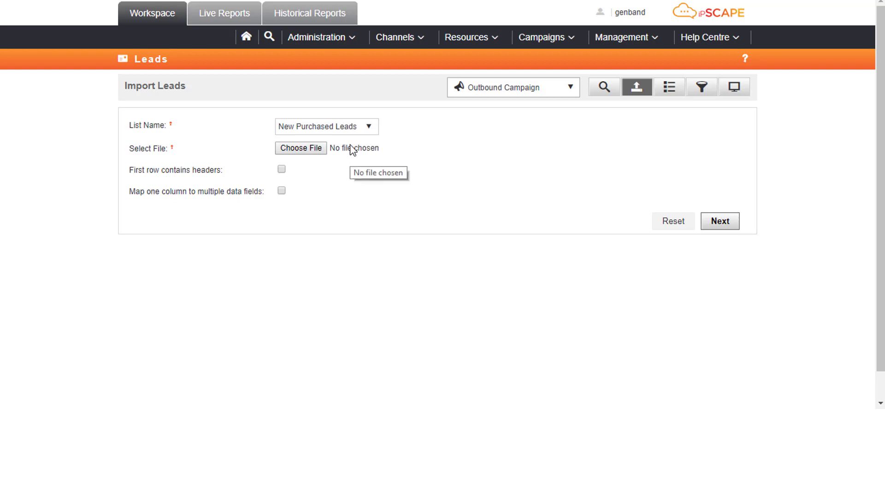
left_click(314, 151)
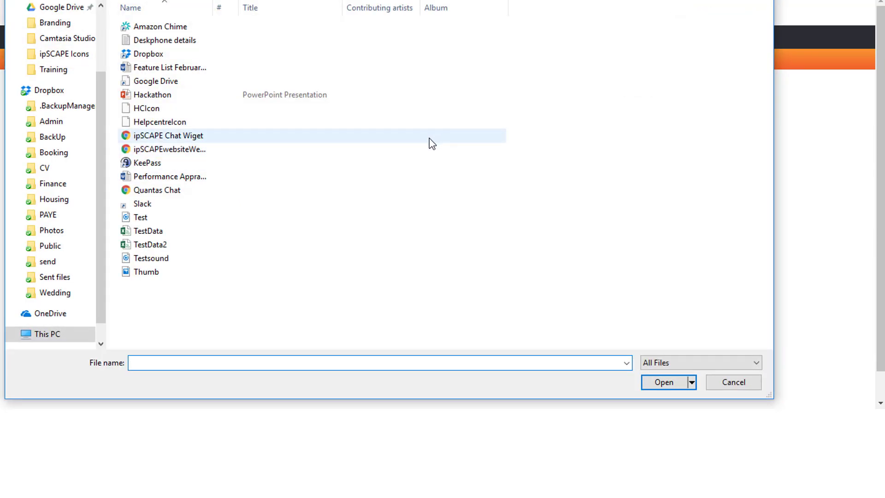
left_click(158, 232)
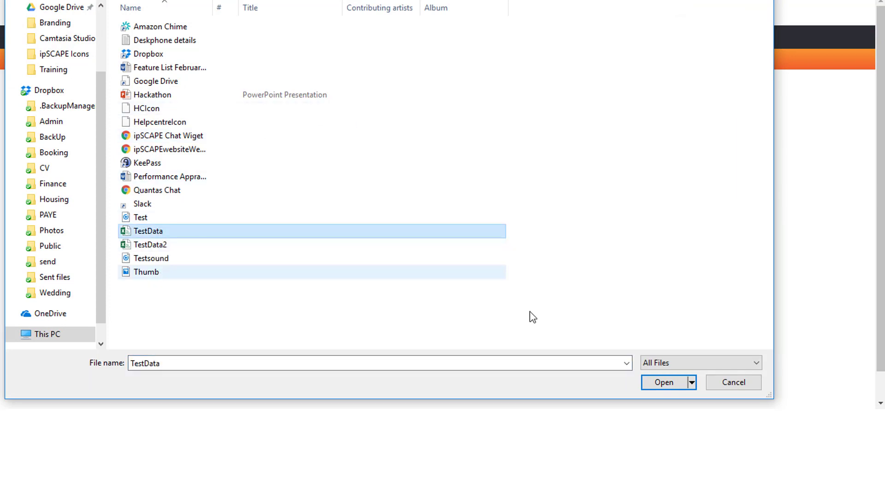
left_click(664, 385)
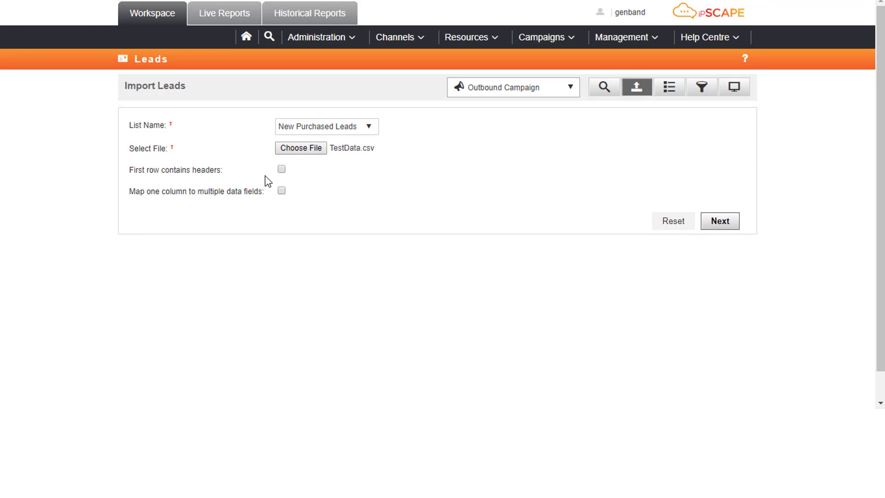
left_click(281, 169)
left_click(724, 227)
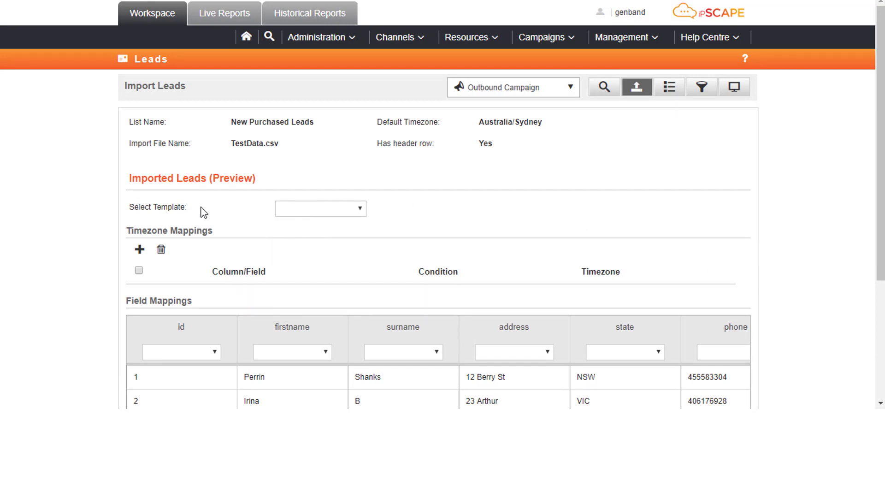
- Apply New Leads Template to the field mappings and validate the leads
left_click(359, 208)
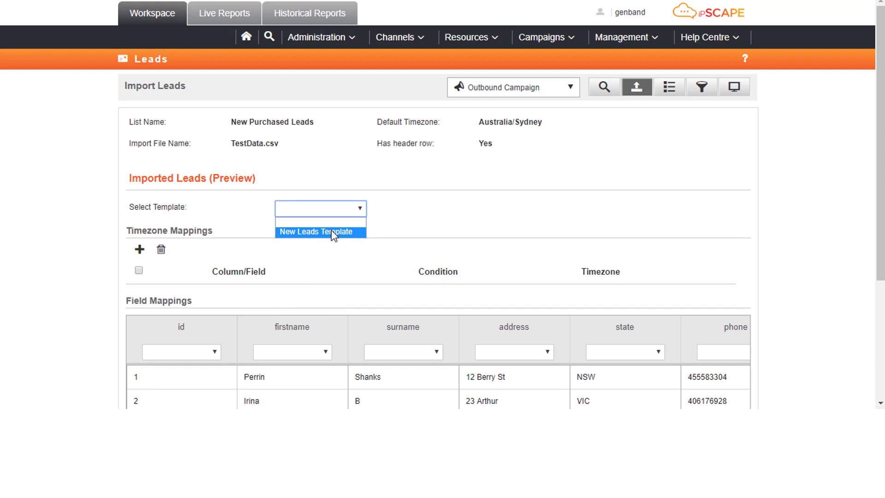
left_click(332, 231)
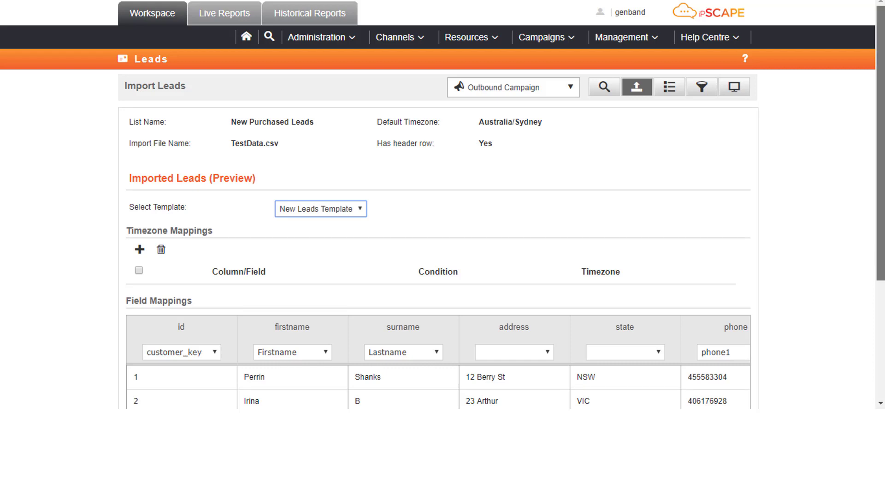
scroll(844, 369, "down", 4)
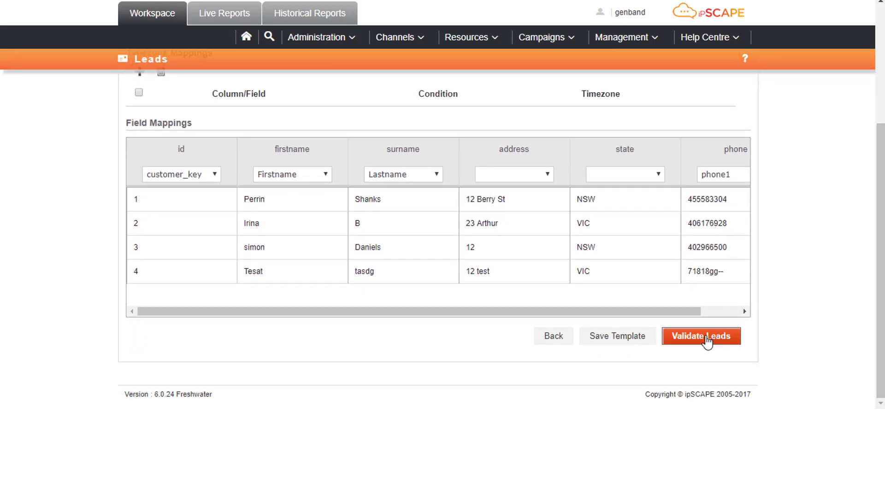
left_click(705, 338)
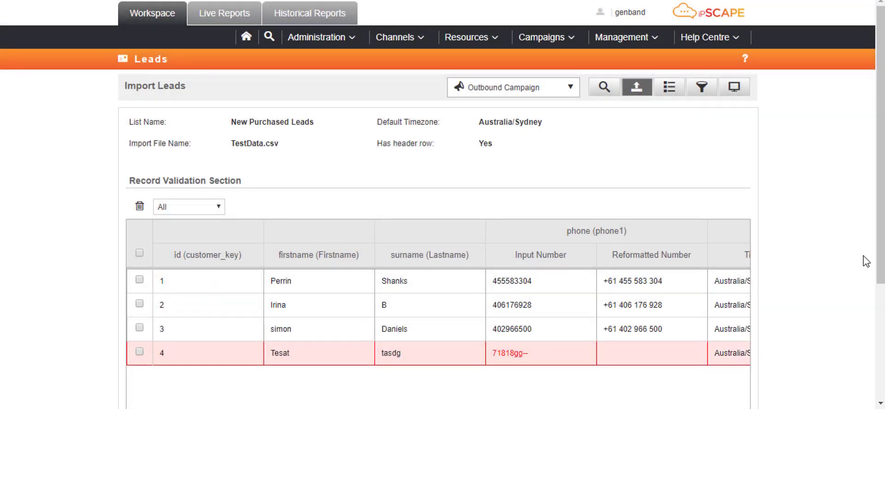
- Import the validated leads with invalid leads excluded and updating existing leads by customer_key turned off
scroll(866, 261, "down", 3)
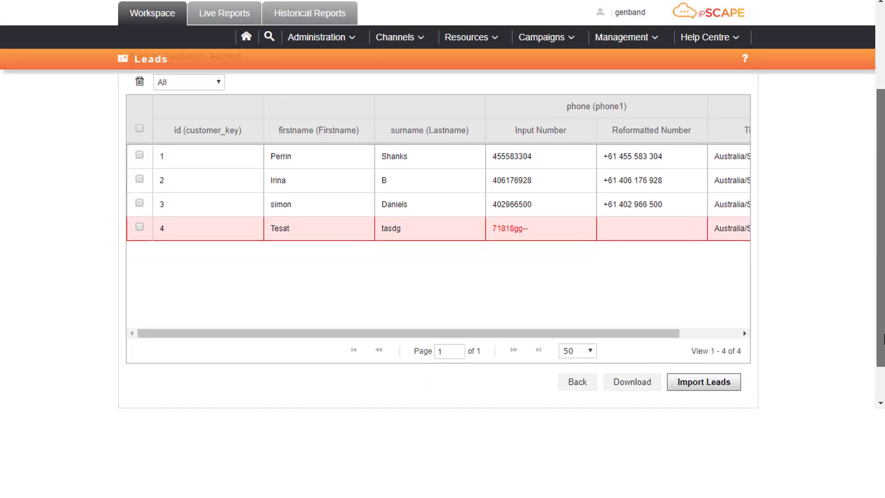
left_click(703, 382)
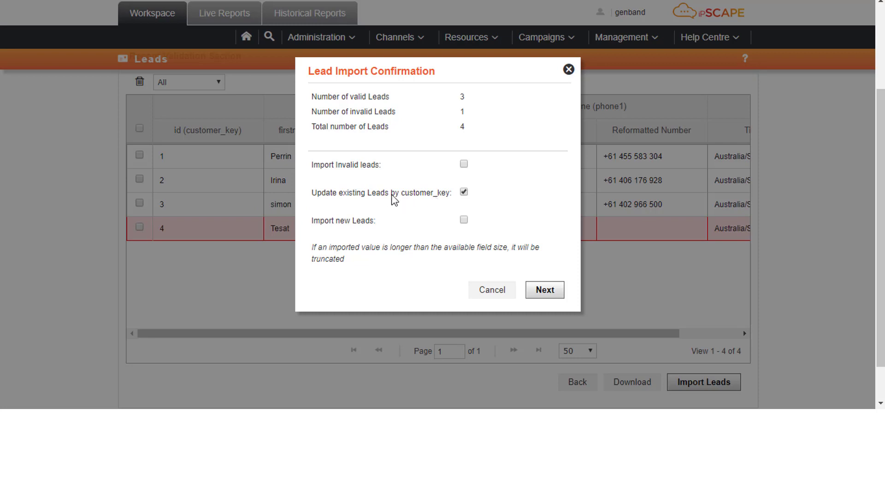
left_click(463, 192)
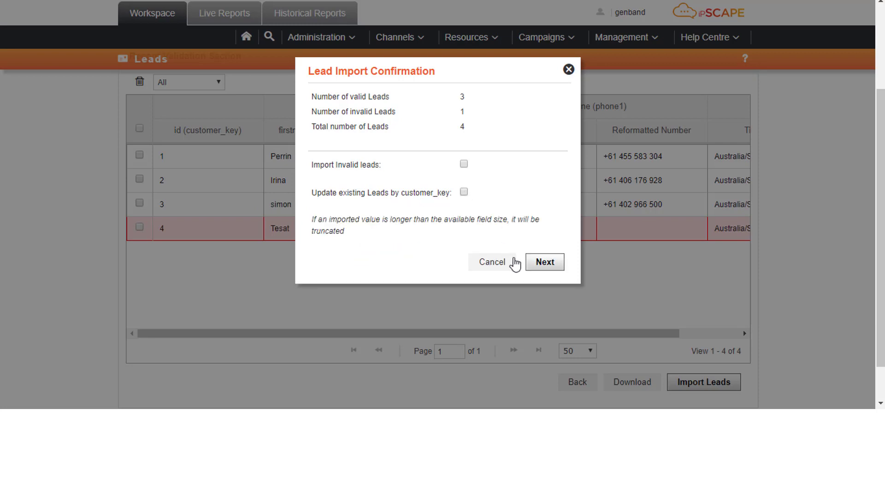
left_click(551, 266)
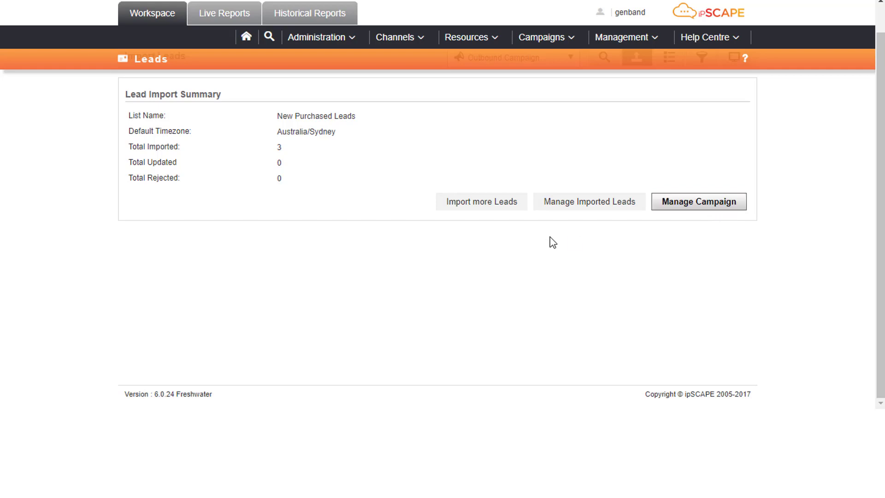
- Open the imported leads from the import summary and check which list each lead record belongs to
left_click(589, 206)
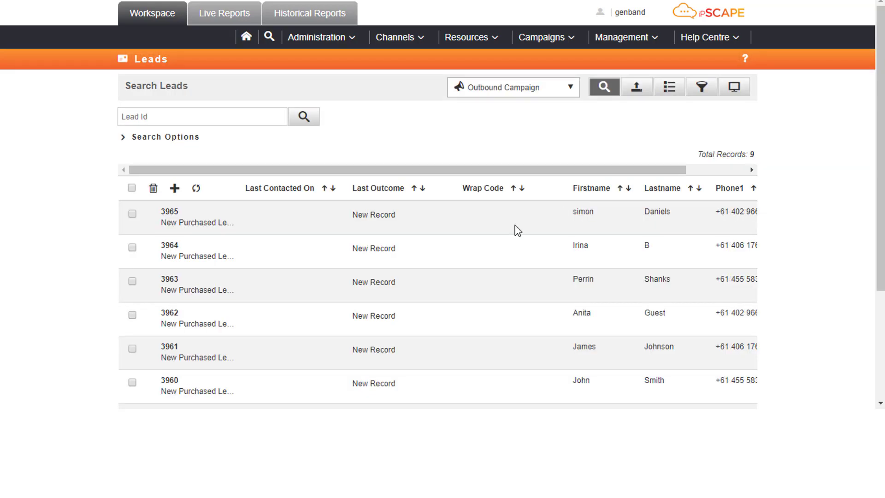
scroll(440, 239, "down", 3)
scroll(440, 239, "down", 1)
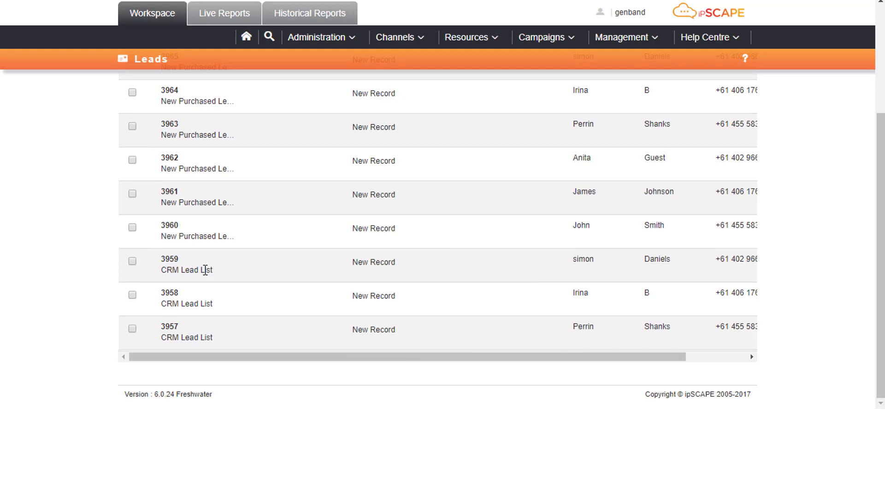
scroll(215, 269, "up", 3)
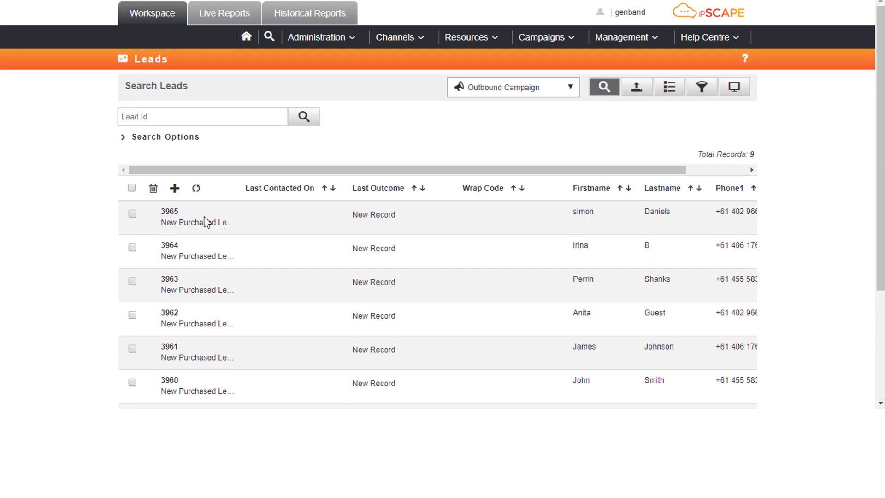
left_click_drag(162, 223, 239, 219)
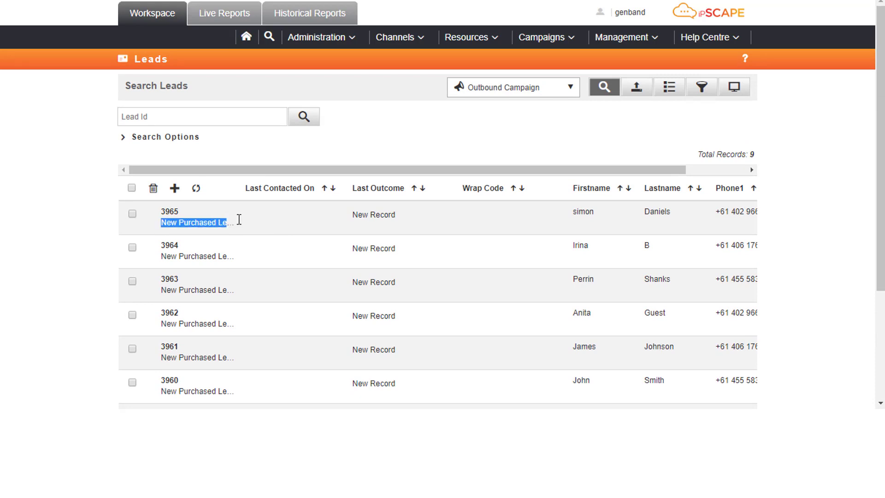